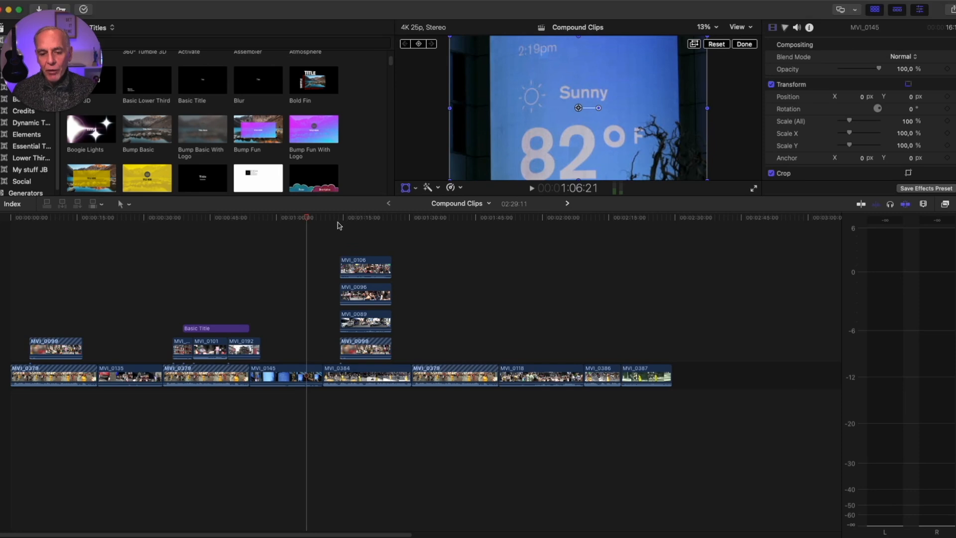
- Combine the four stacked connected clips above MVI_0384 into a compound clip named fx1 in the NYC ZEE event
left_click(340, 219)
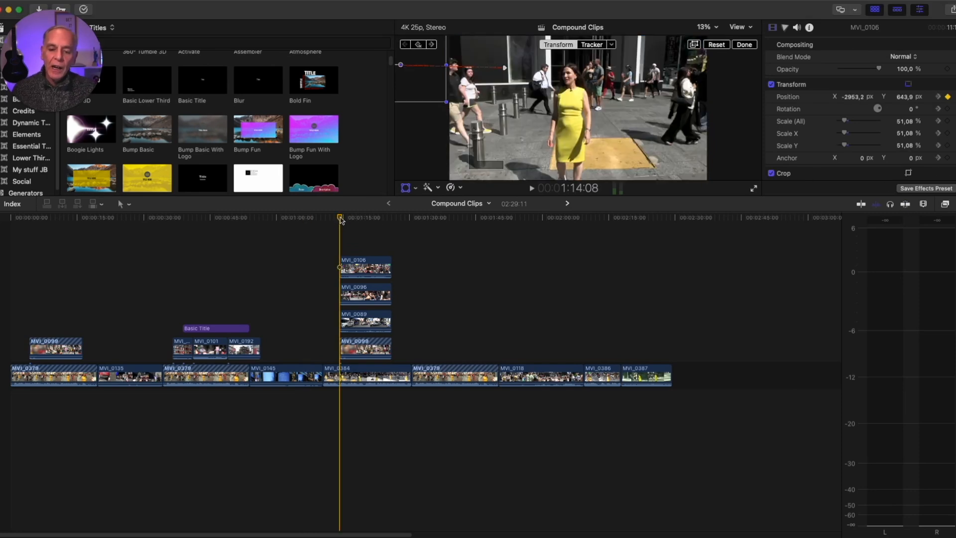
mouse_move(341, 220)
left_mouse_down()
mouse_move(367, 222)
mouse_move(334, 226)
left_mouse_up()
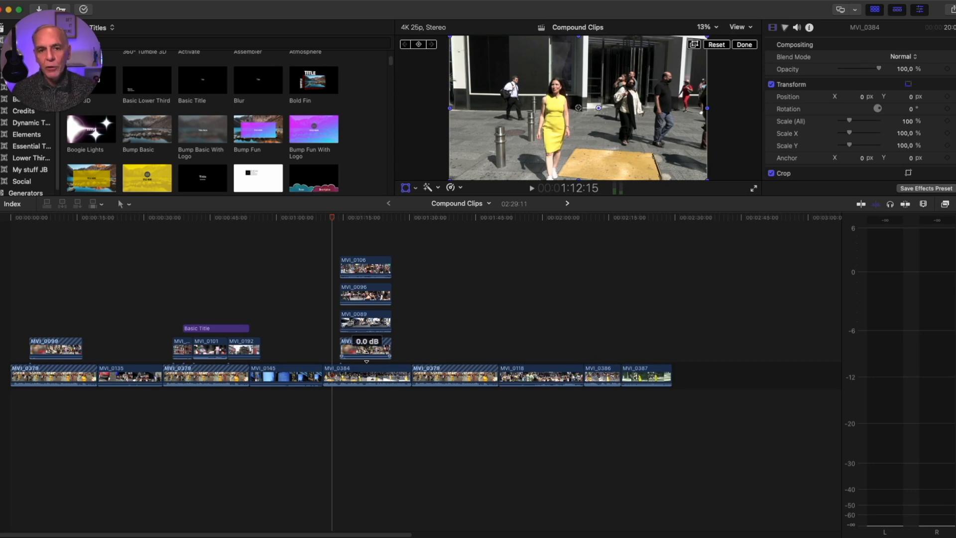
left_click_drag(362, 237, 365, 350)
right_click(364, 350)
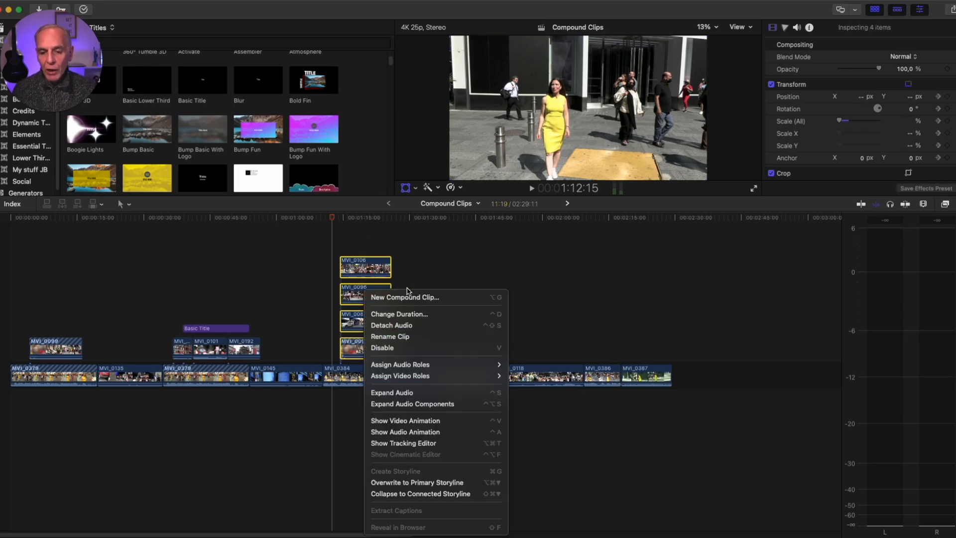
left_click(396, 301)
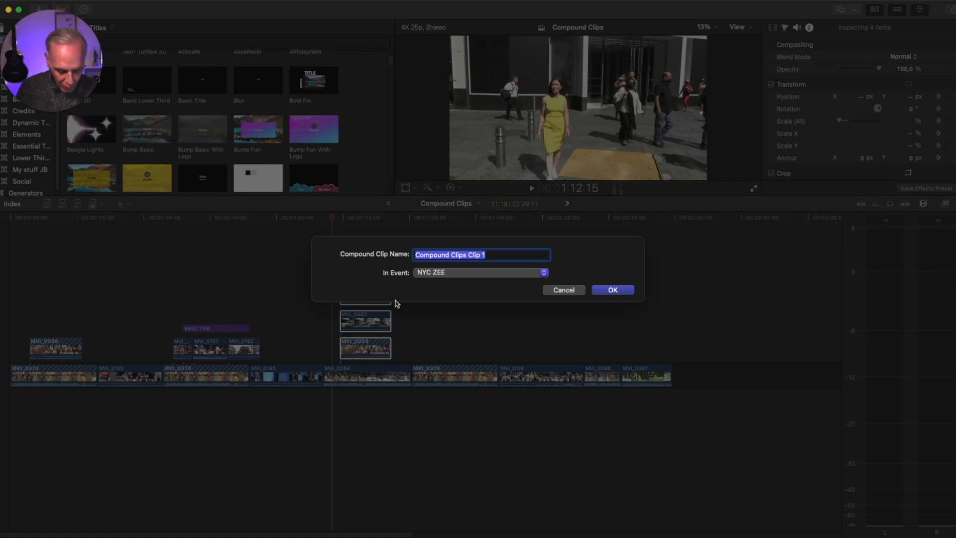
type("fx1")
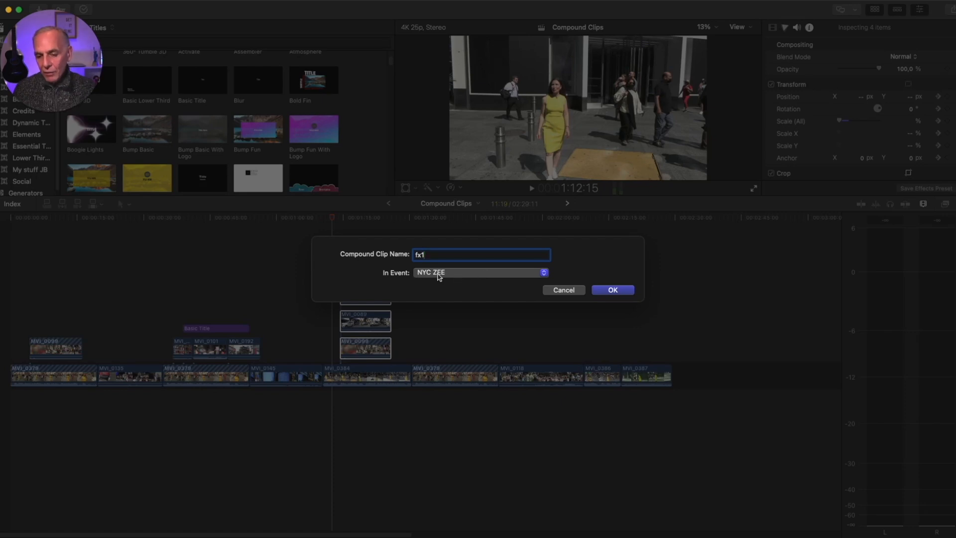
left_click(614, 292)
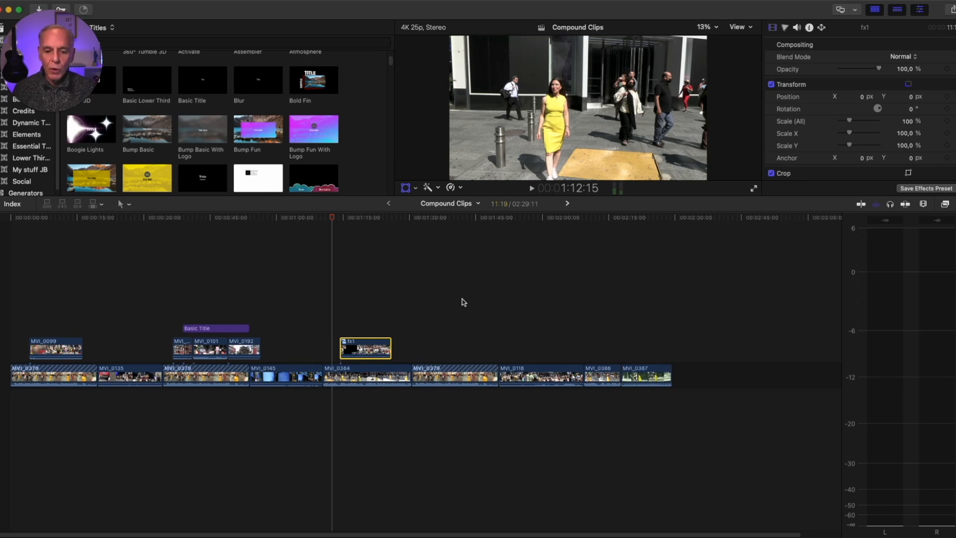
- Set the scale of the fx1 compound clip to 67 %
left_click(365, 218)
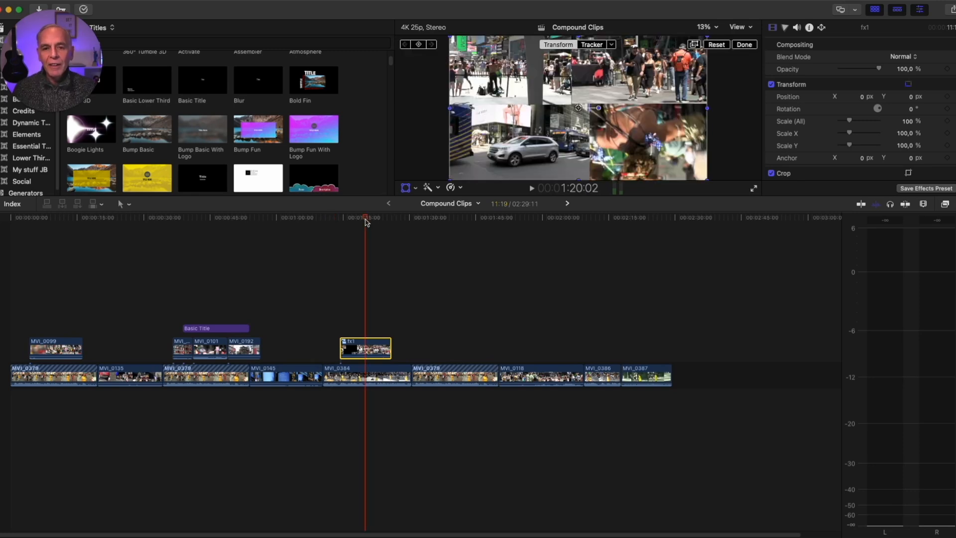
left_click_drag(365, 219, 364, 222)
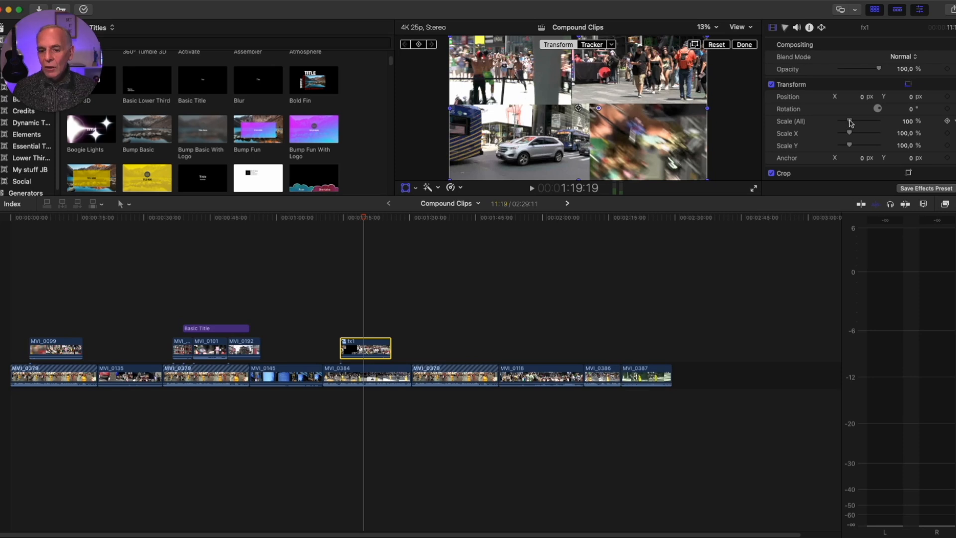
left_click_drag(850, 124, 842, 125)
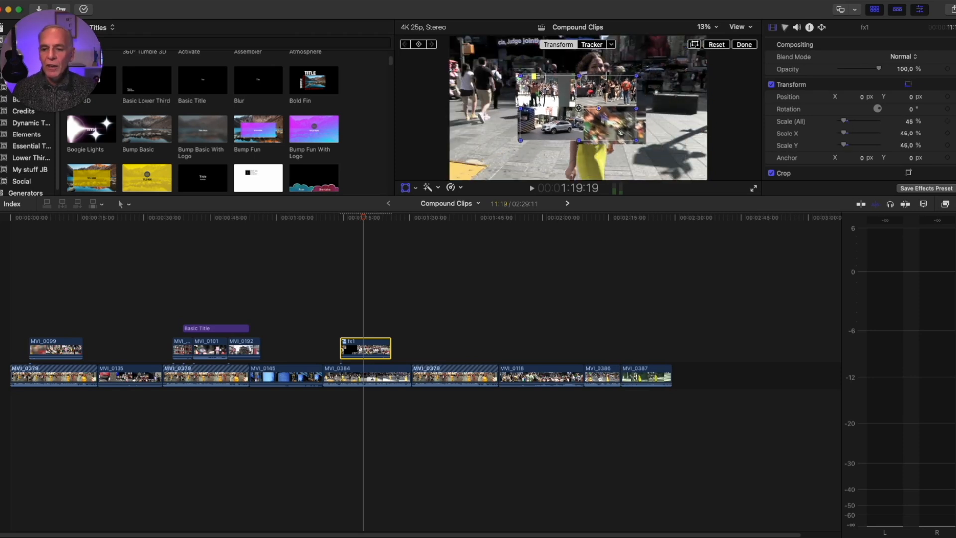
mouse_move(364, 220)
left_mouse_down()
mouse_move(382, 222)
mouse_move(352, 222)
left_mouse_up()
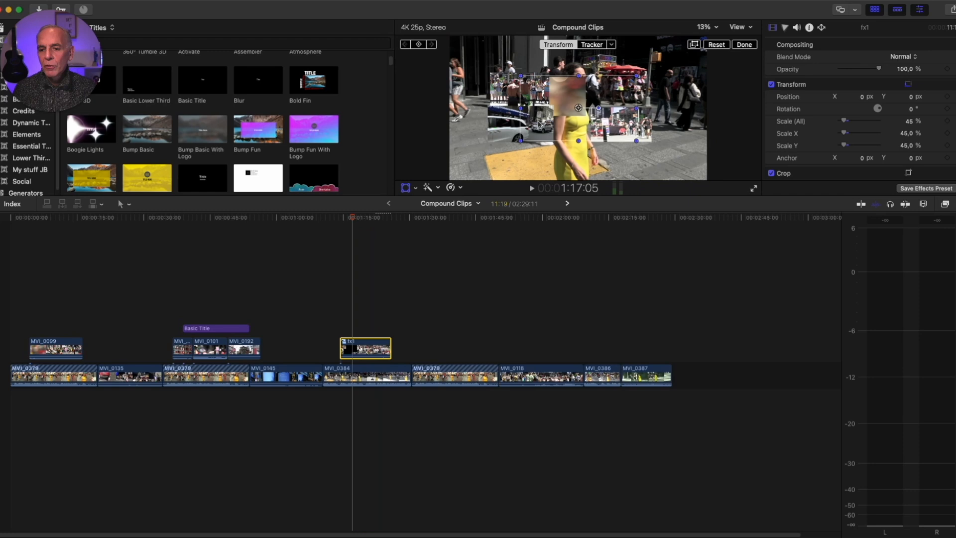
left_click_drag(521, 140, 457, 190)
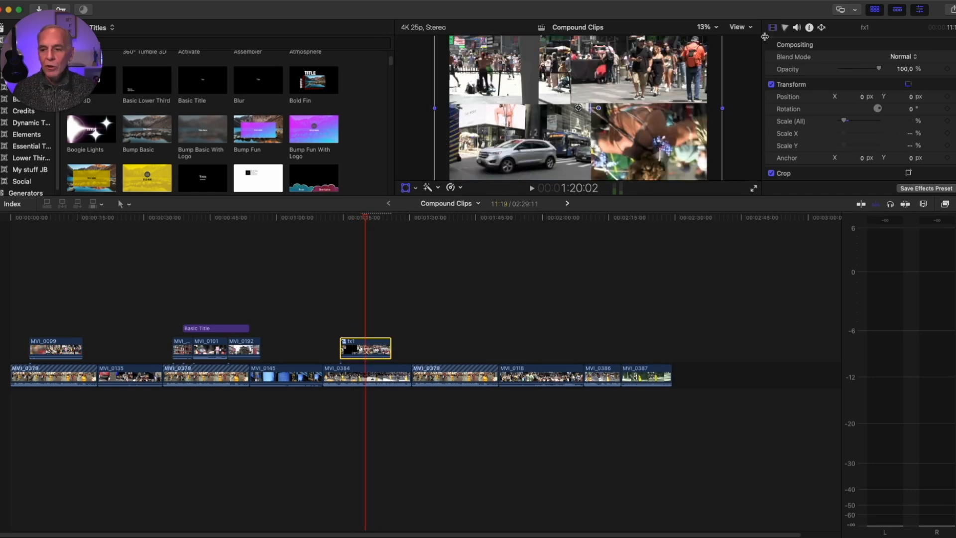
scroll(822, 72, "down", 1)
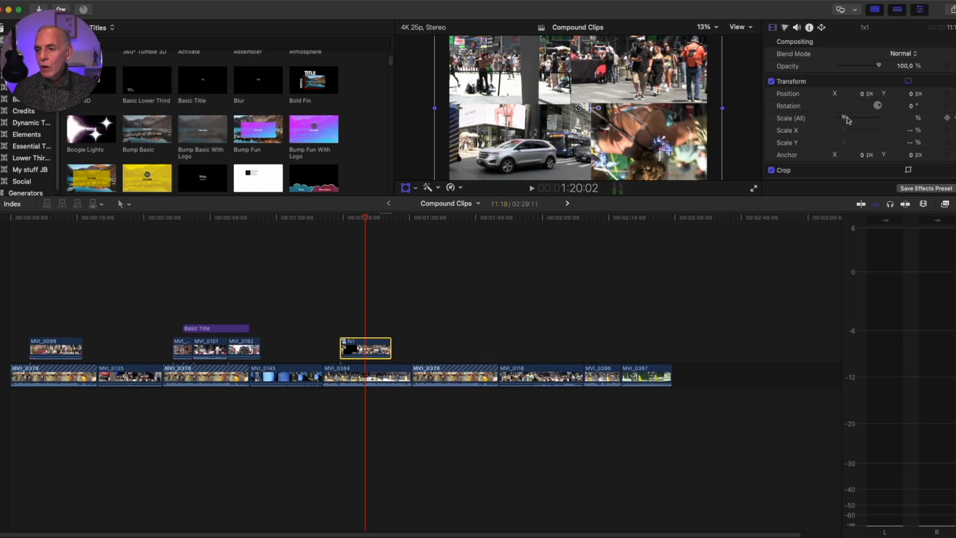
left_click_drag(846, 121, 846, 120)
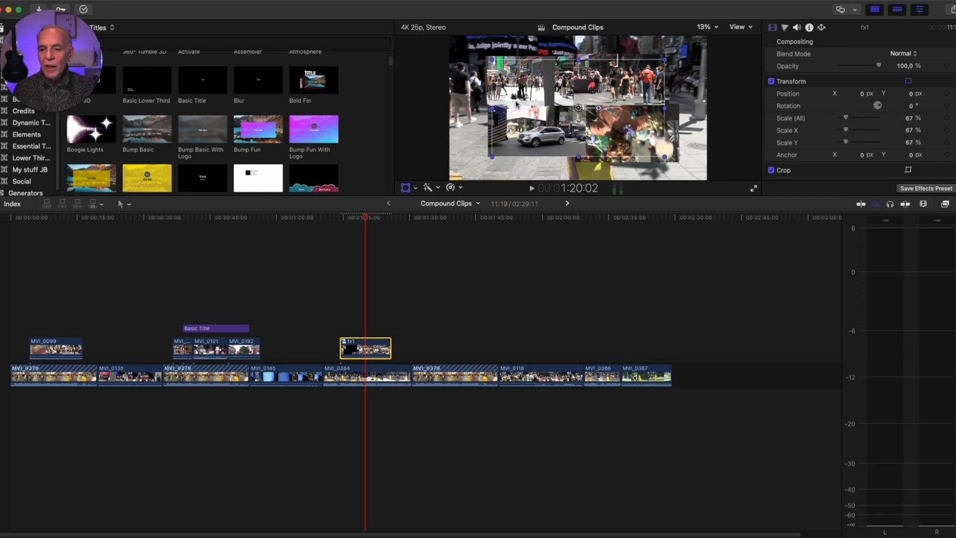
- Animate fx1 across the frame with transform keyframes, starting off its left side at 1:16:02 and ending past its right side at 1:22:19
left_click_drag(513, 102, 304, 105)
left_click_drag(360, 218, 348, 220)
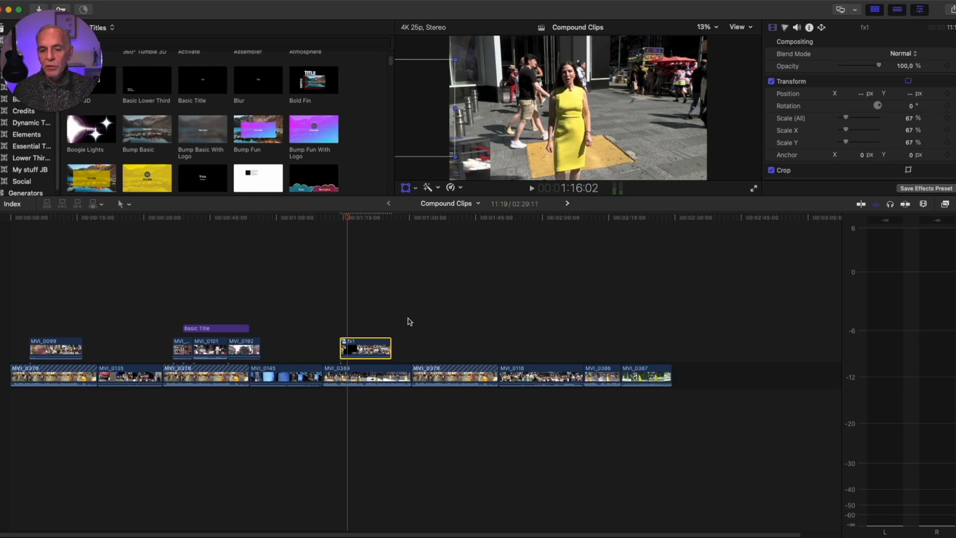
left_click(444, 127)
left_click(418, 45)
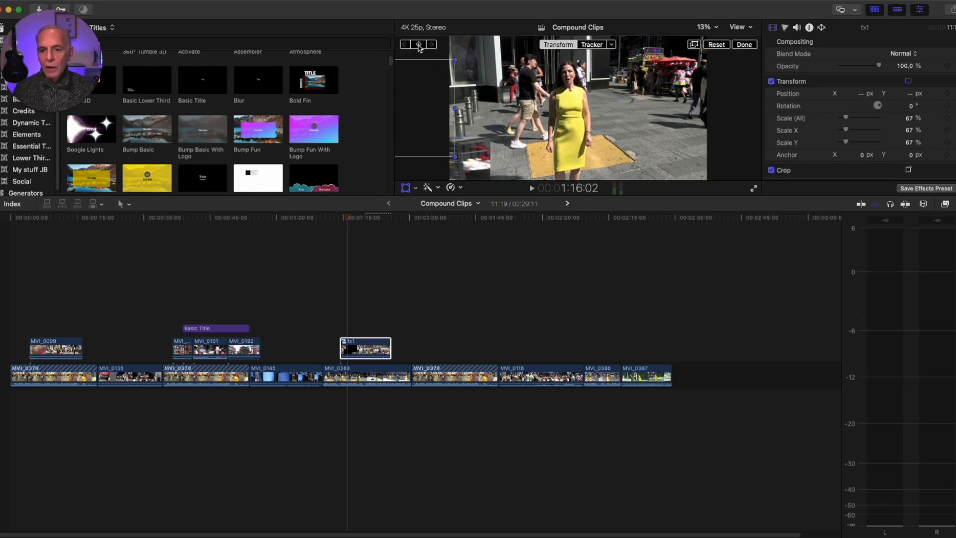
left_click_drag(354, 222, 377, 219)
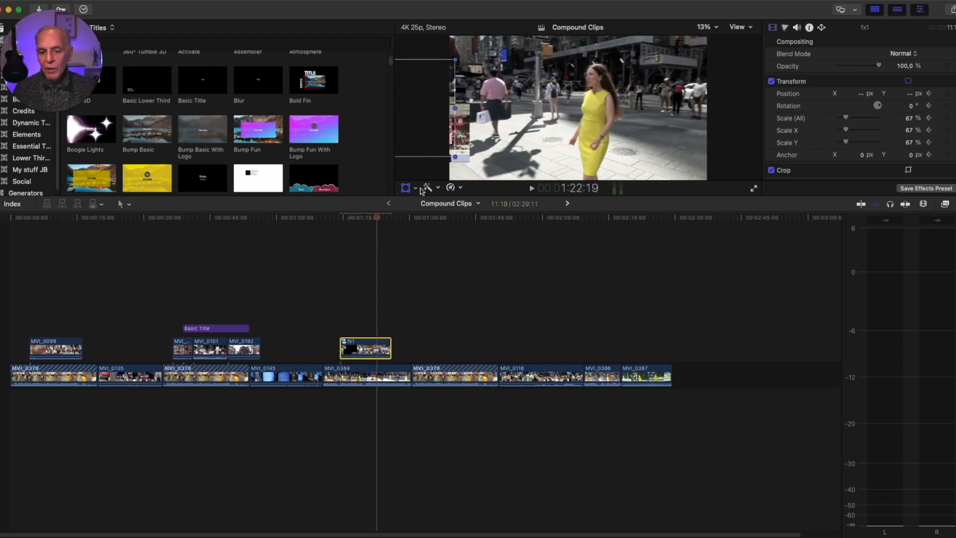
left_click_drag(428, 119, 713, 118)
mouse_move(381, 224)
left_mouse_down()
mouse_move(350, 224)
mouse_move(381, 225)
mouse_move(368, 227)
left_mouse_up()
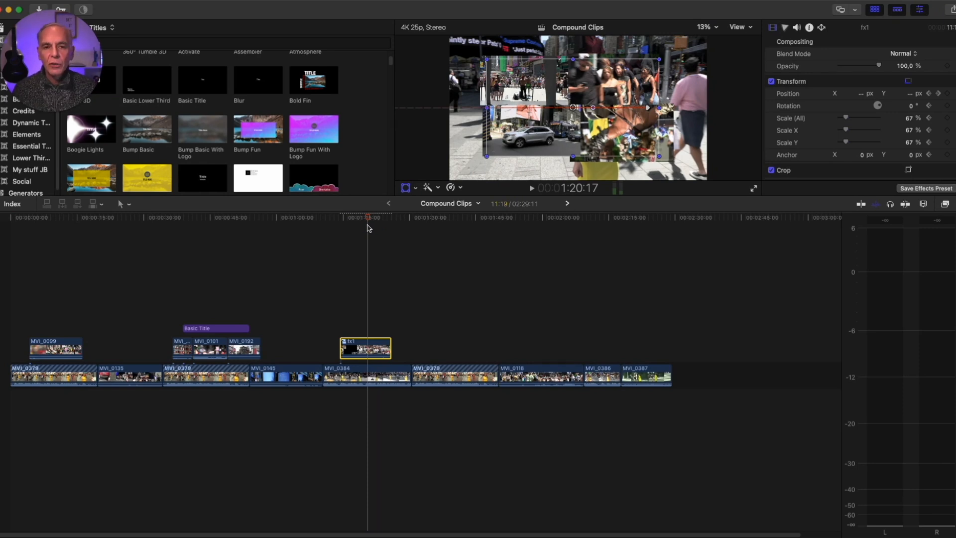
- Try to extend the end of the fx1 compound clip in the main timeline
key("super+shift+g")
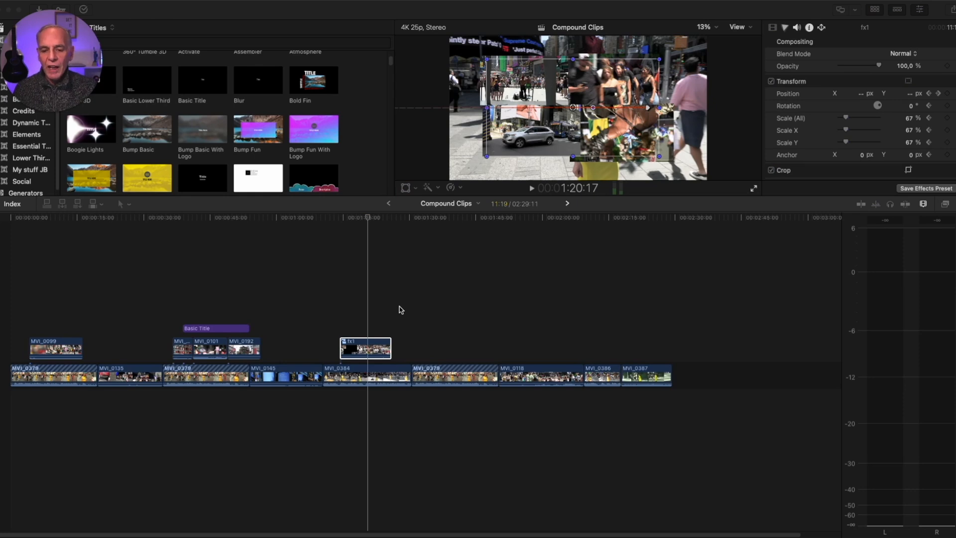
left_click(388, 351)
left_click_drag(387, 351, 395, 350)
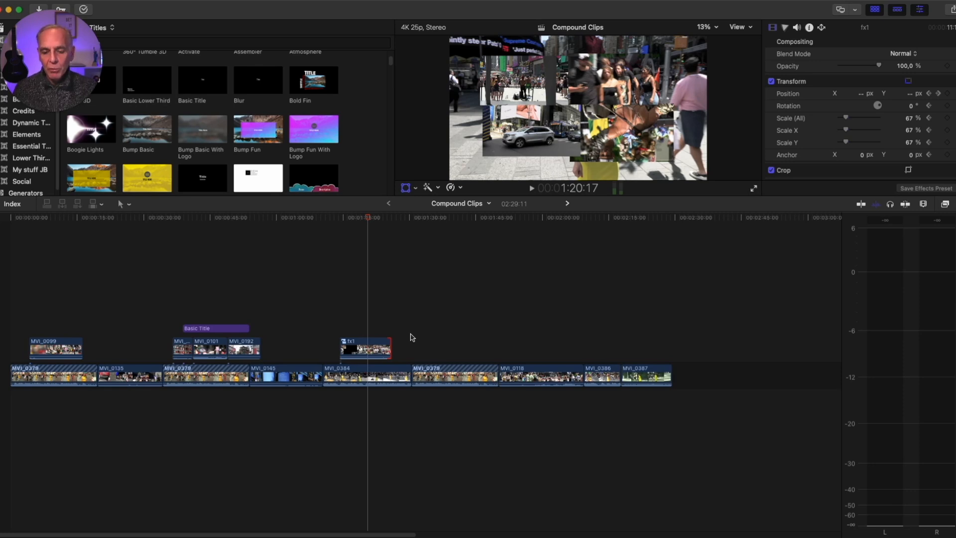
- Extend the ends of all four clips inside fx1 to about 12:20, and return to the Compound Clips timeline
double_click(364, 352)
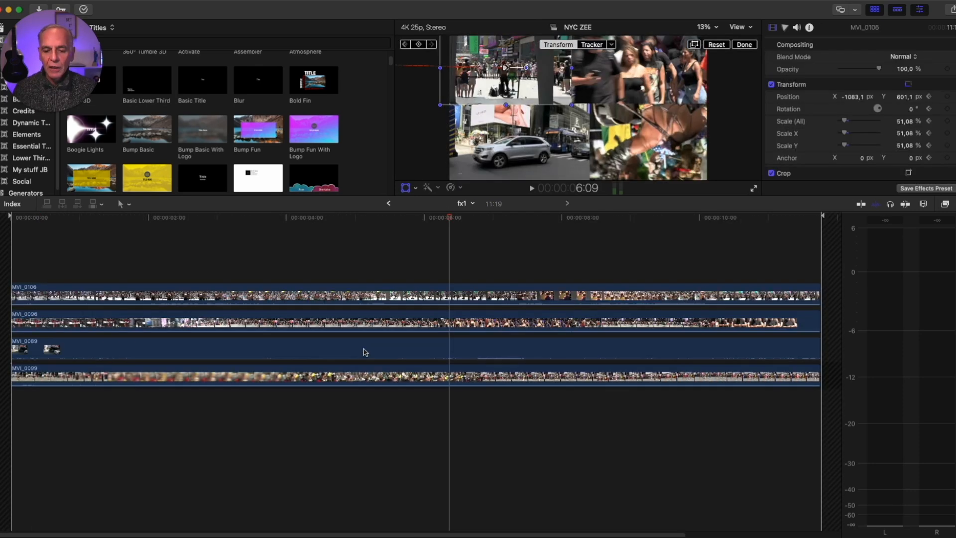
left_click(924, 205)
left_click_drag(899, 227, 875, 229)
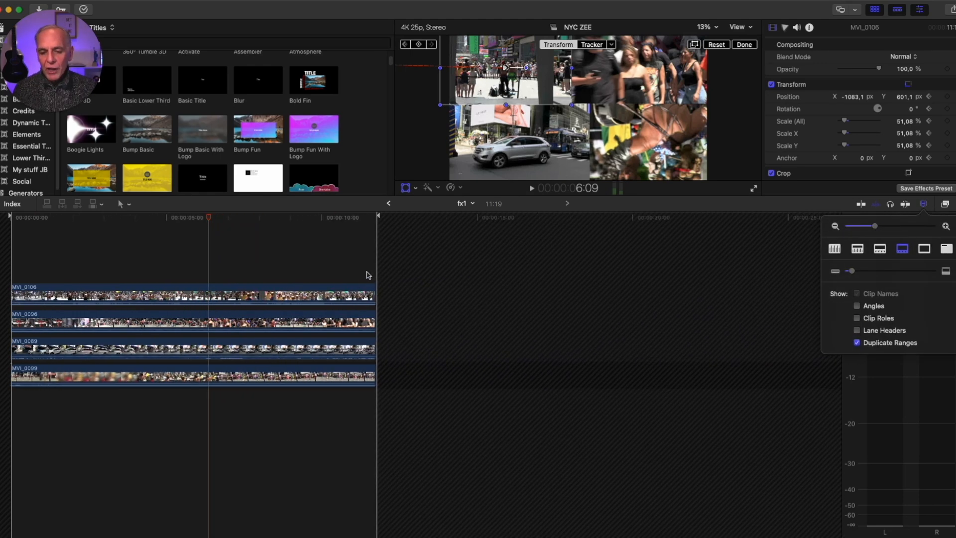
left_click_drag(366, 275, 379, 402)
left_click(375, 292)
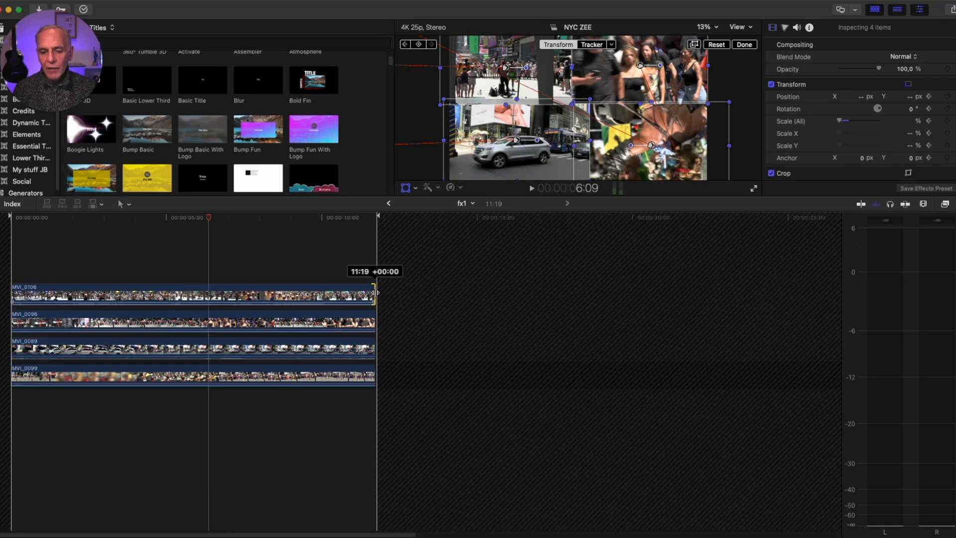
left_click_drag(375, 292, 407, 292)
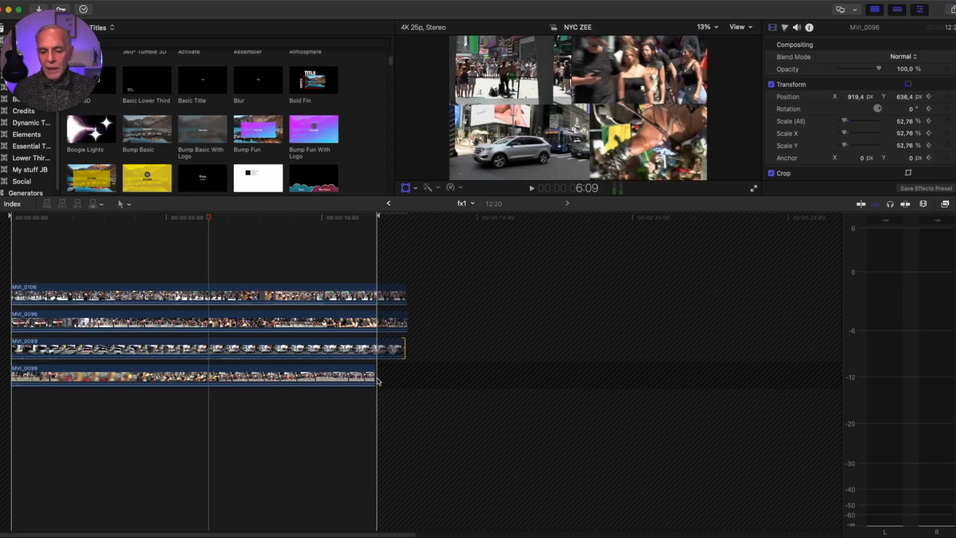
left_click_drag(378, 382, 407, 381)
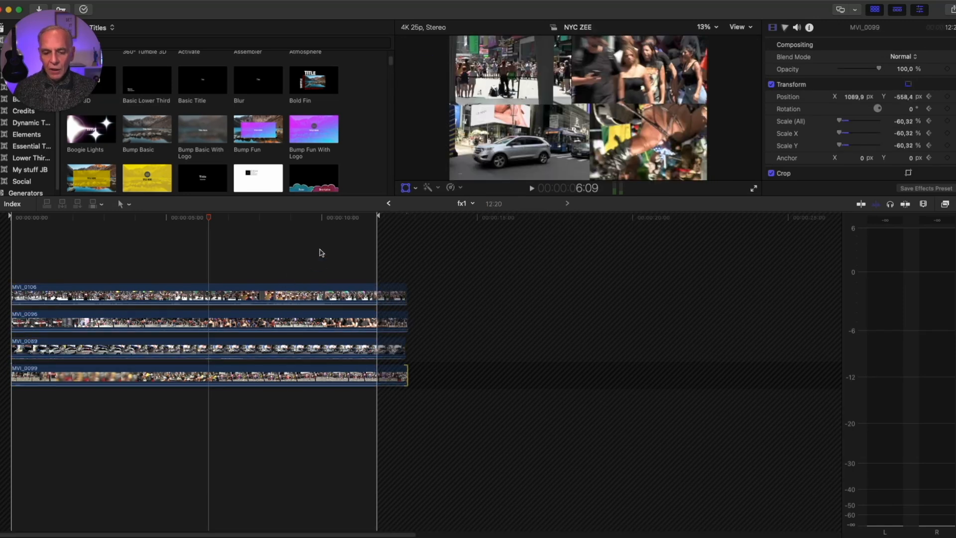
left_click(389, 203)
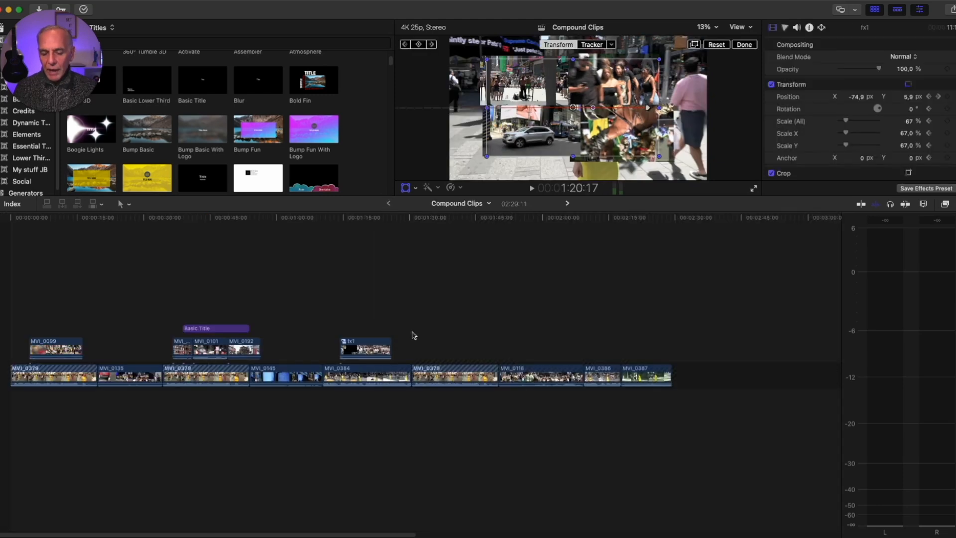
- Trim the end of fx1 to a duration of 11:16 and break it apart into its component clips
mouse_move(390, 349)
left_mouse_down()
mouse_move(398, 349)
mouse_move(389, 348)
left_mouse_up()
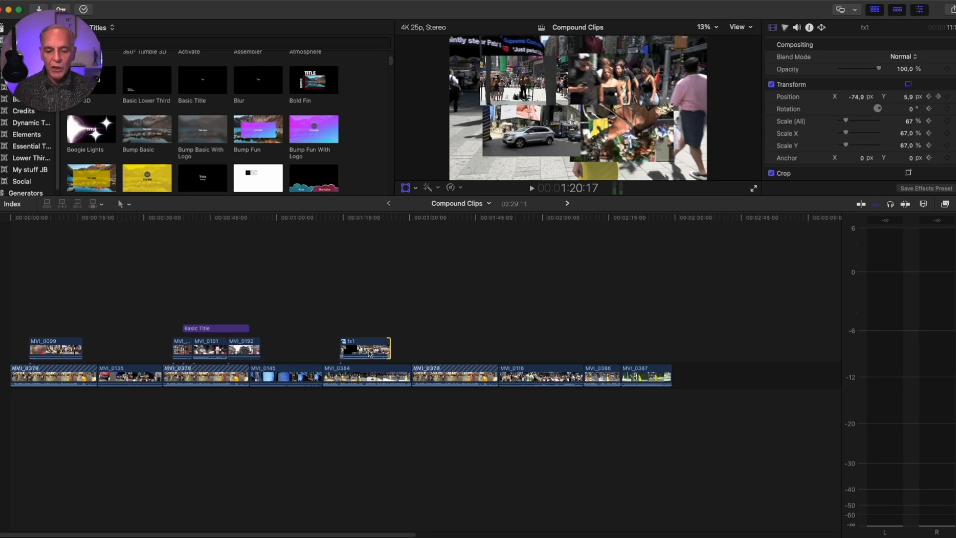
key("shift+t")
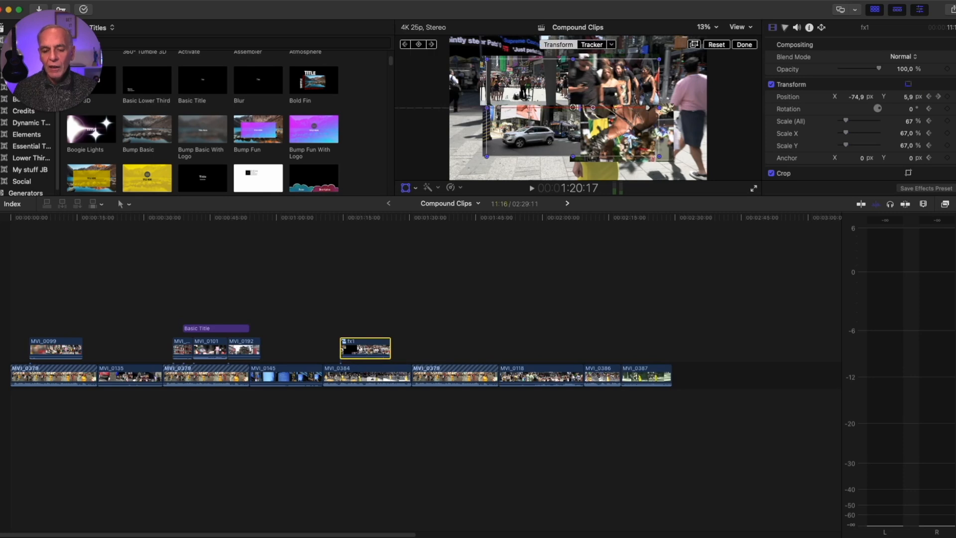
left_click(167, 1)
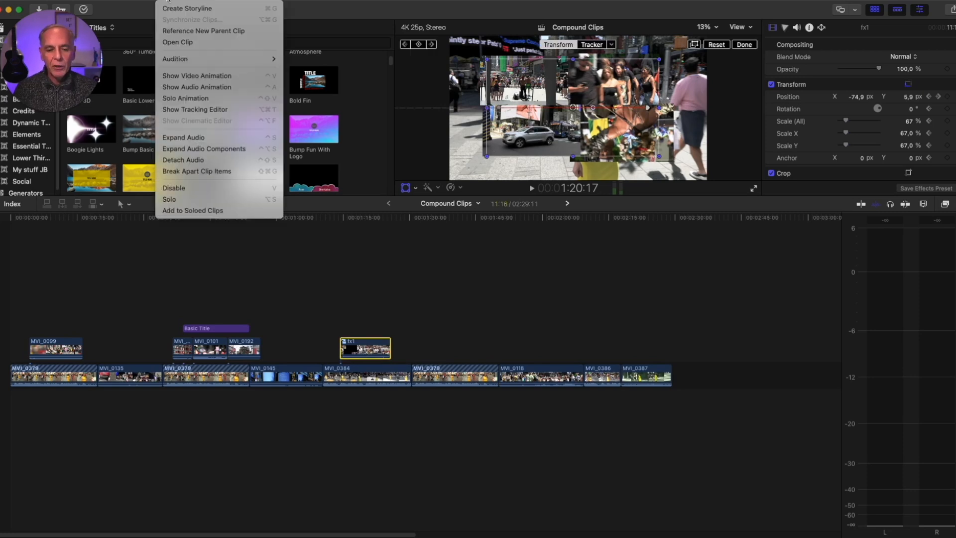
left_click(216, 171)
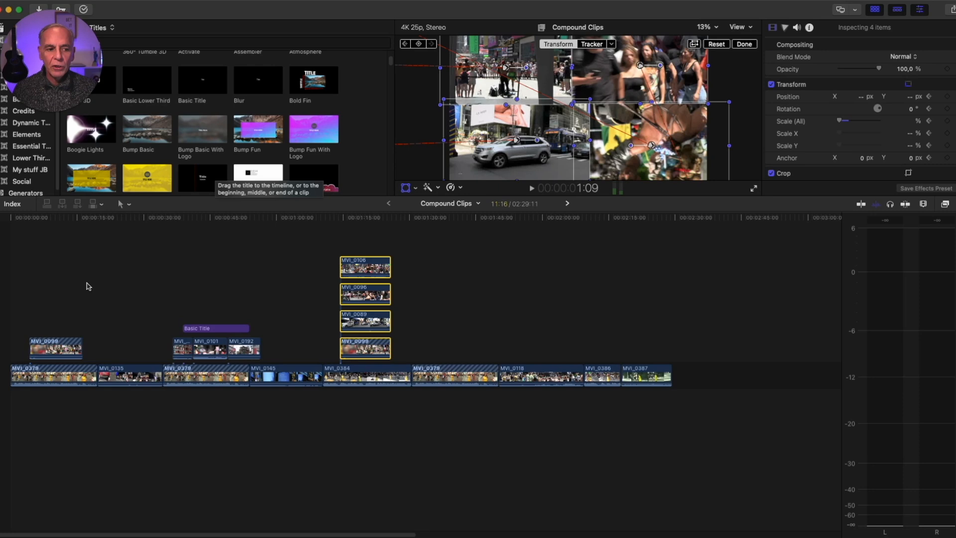
- Combine the primary storyline clips from MVI_0145 through MVI_0387 and the four stacked clips into one compound clip with the default name
left_click(231, 280)
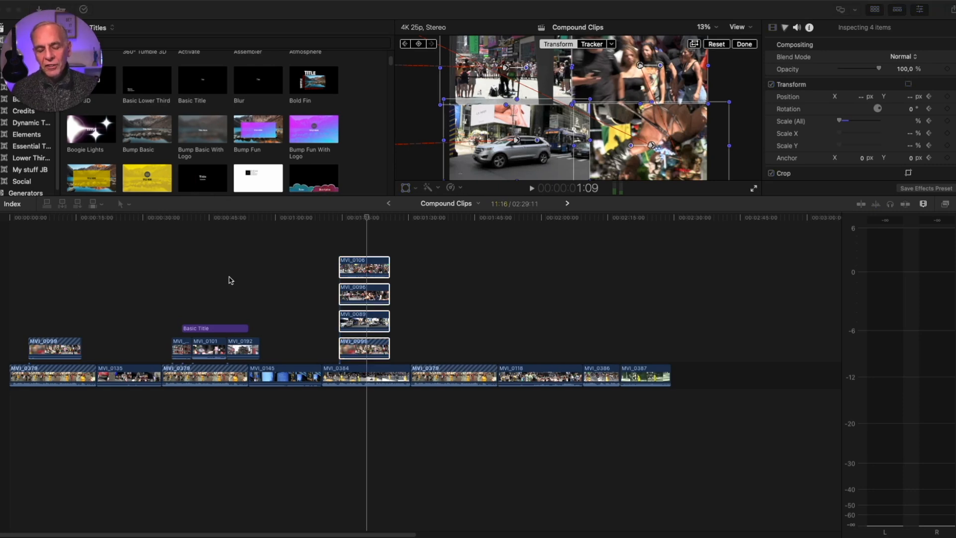
left_click_drag(279, 269, 651, 418)
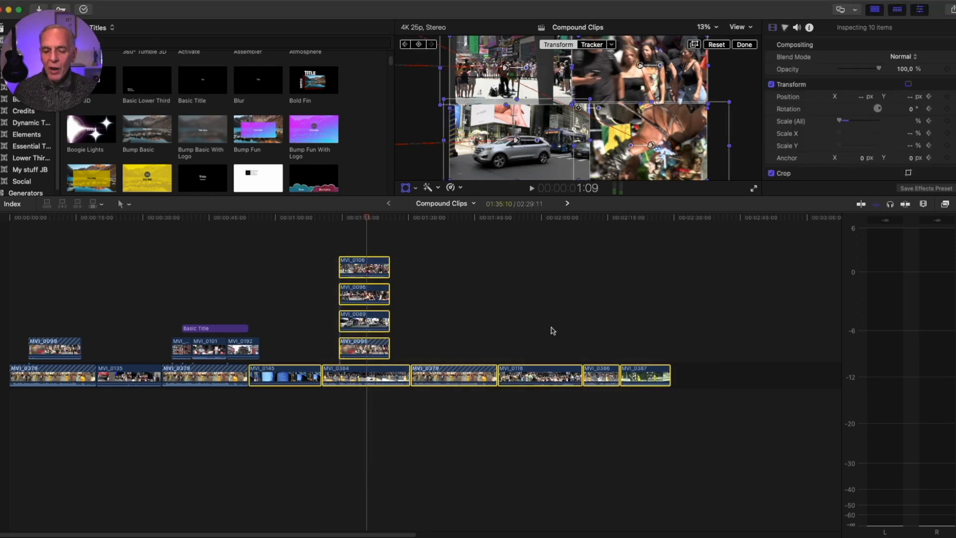
right_click(368, 274)
left_click(383, 277)
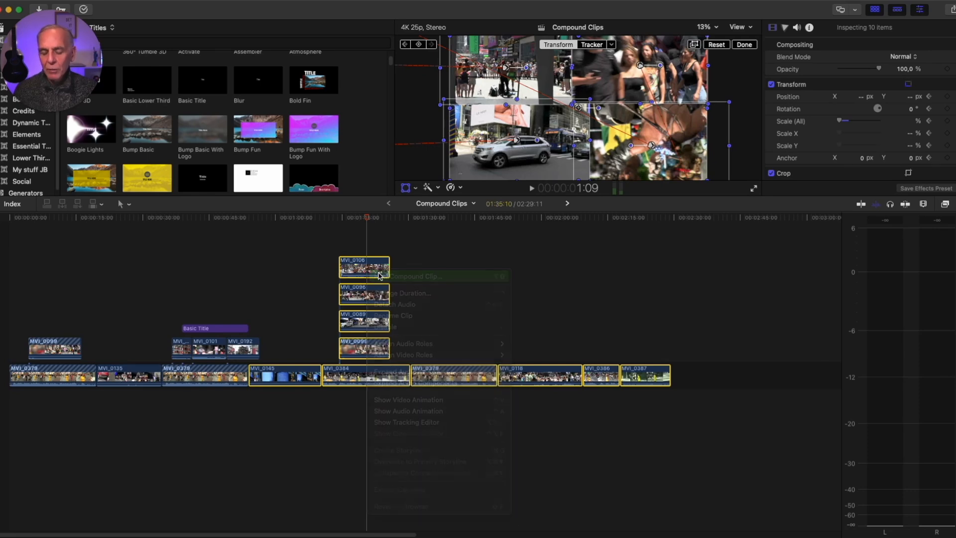
left_click(623, 291)
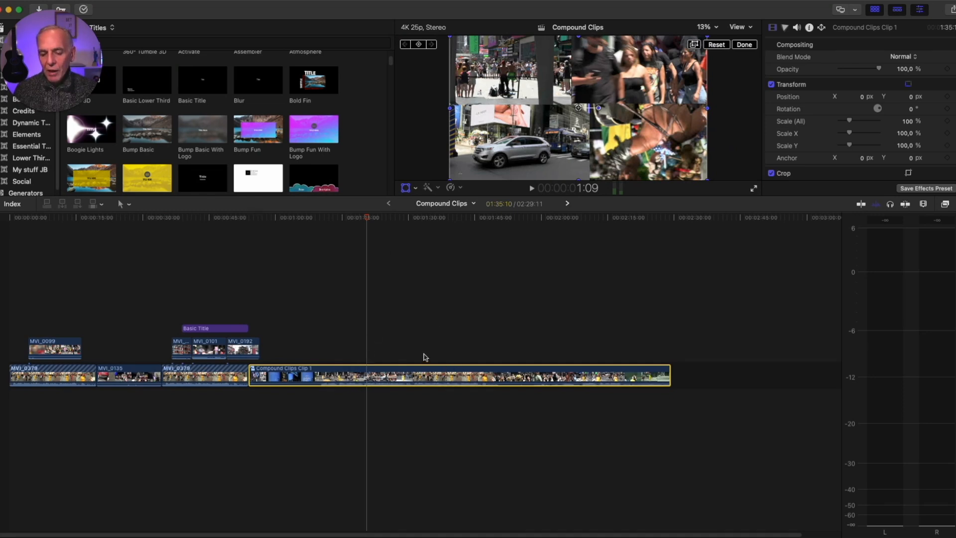
- Add a Bump Basic title above the new compound clip at about 1:30
left_click(149, 139)
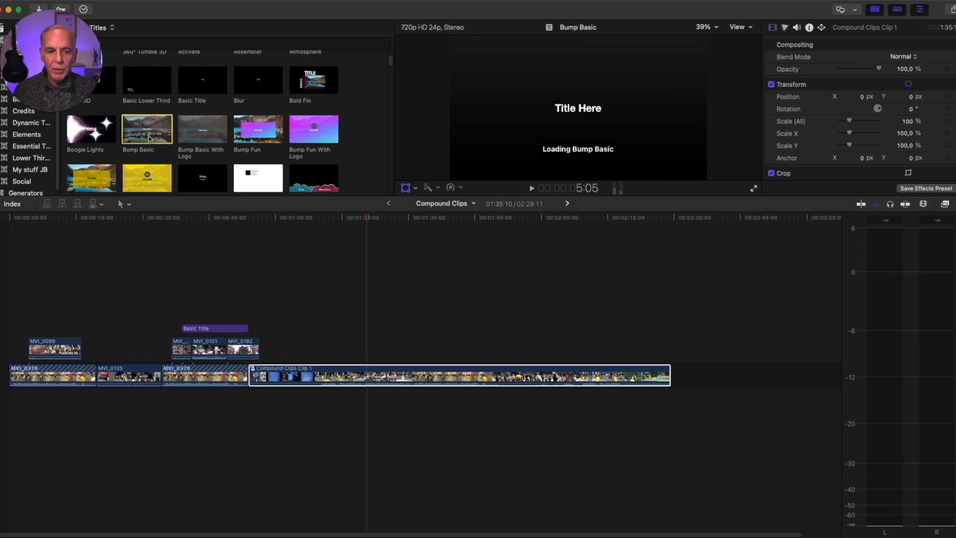
left_click_drag(150, 139, 412, 354)
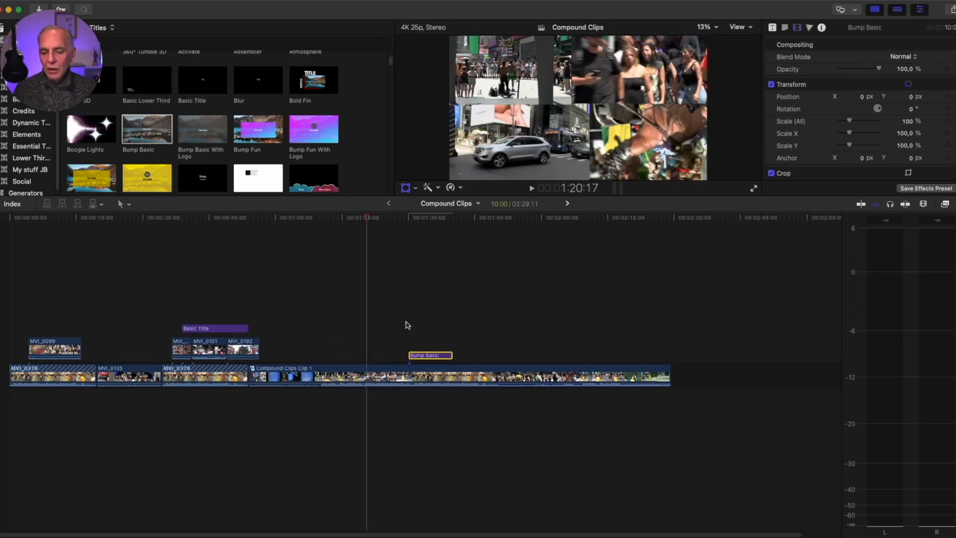
- Preview the Bump Basic title at about 1:35, and look inside Compound Clips Clip 1 before returning to the Compound Clips timeline
left_click(436, 219)
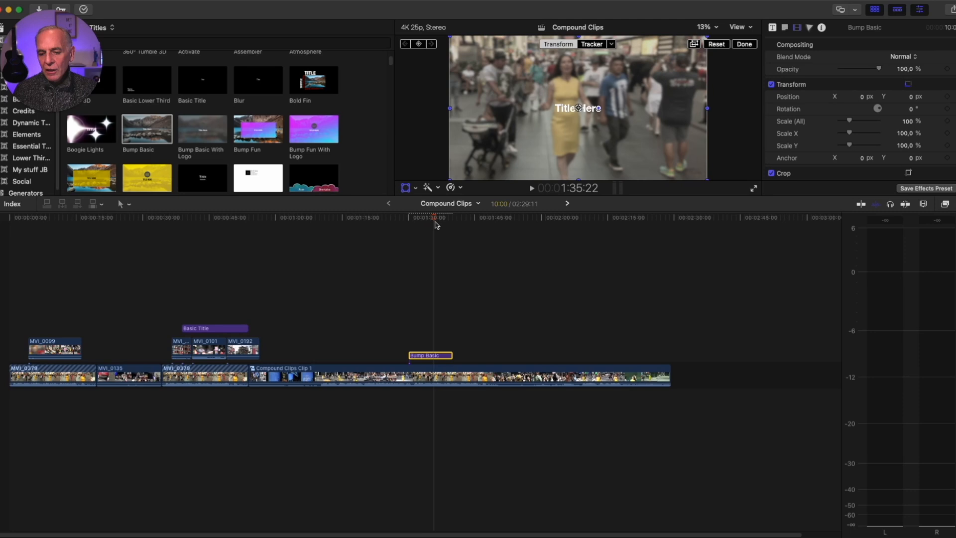
double_click(414, 381)
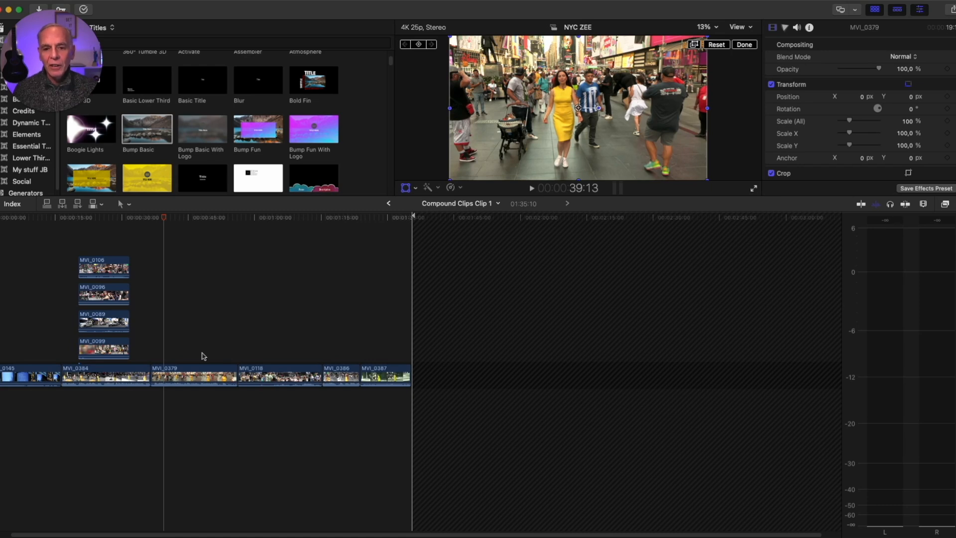
left_click(388, 205)
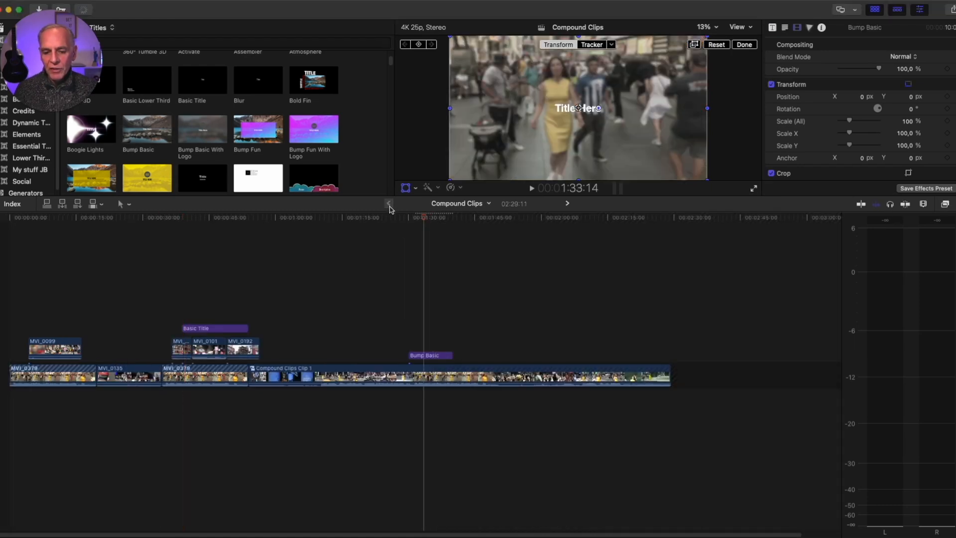
- Break Compound Clips Clip 1 apart into its component clips
scroll(362, 379, "right", 1)
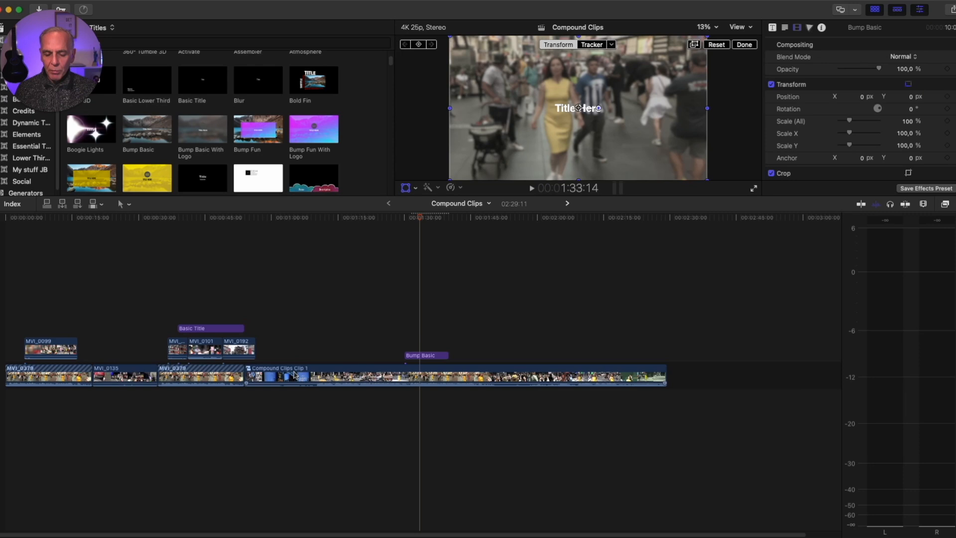
left_click(378, 380)
scroll(393, 381, "right", 1)
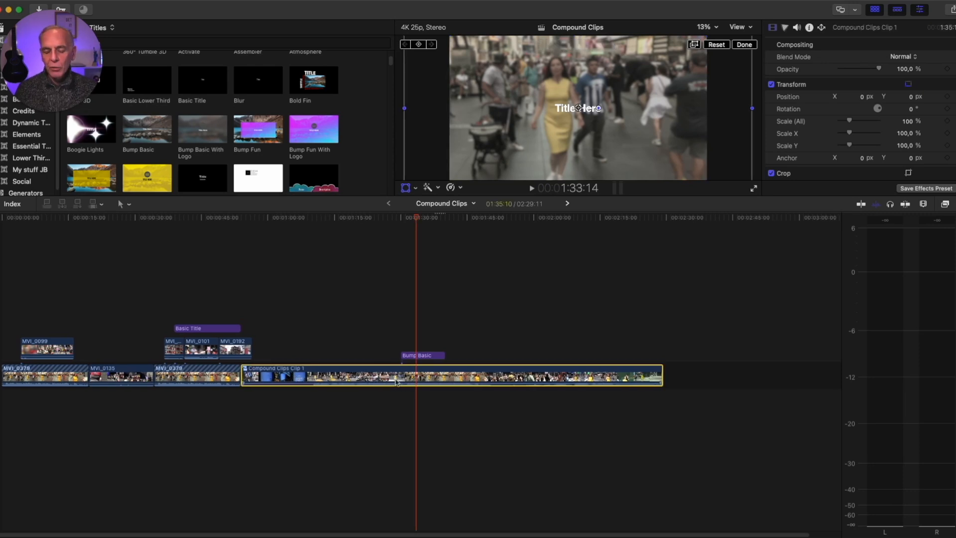
left_click(171, 1)
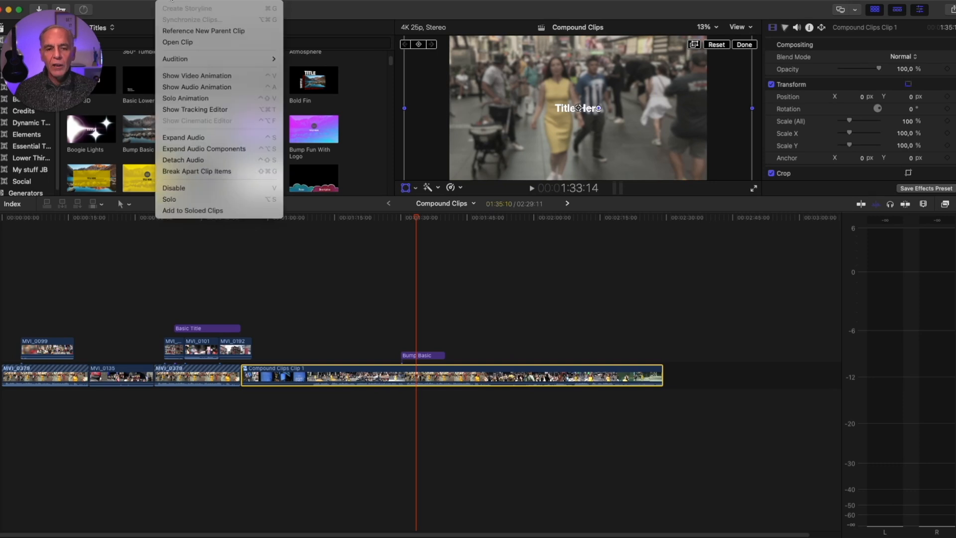
left_click(176, 175)
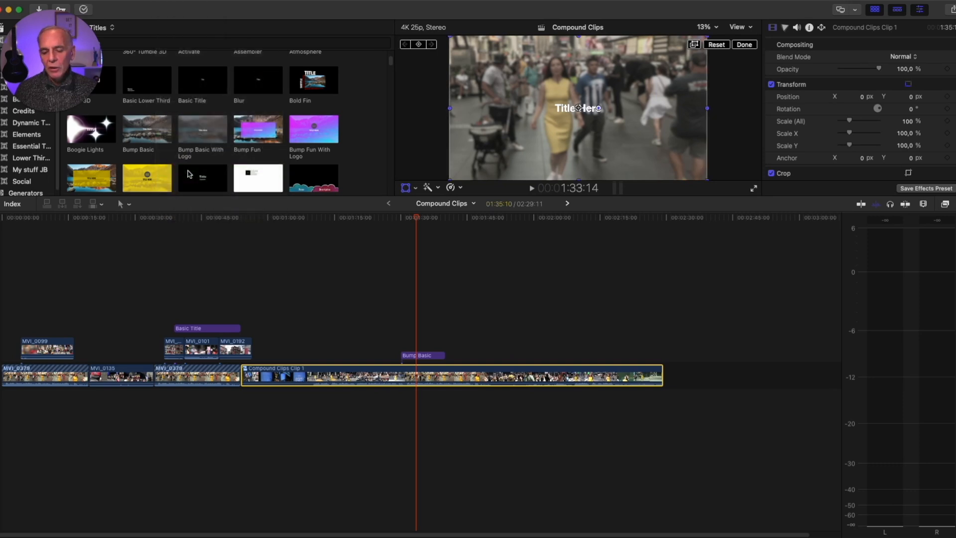
left_click(454, 313)
key("super+4")
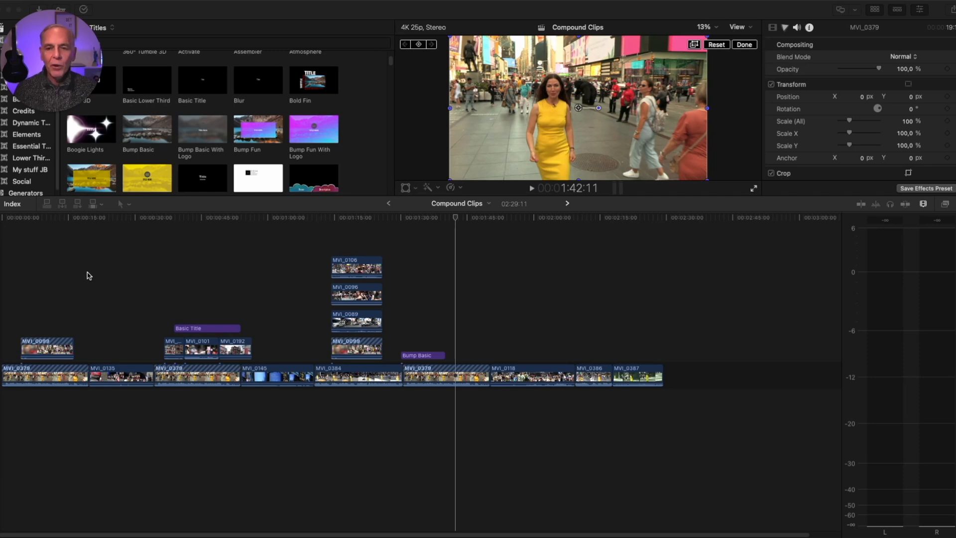
left_click(716, 260)
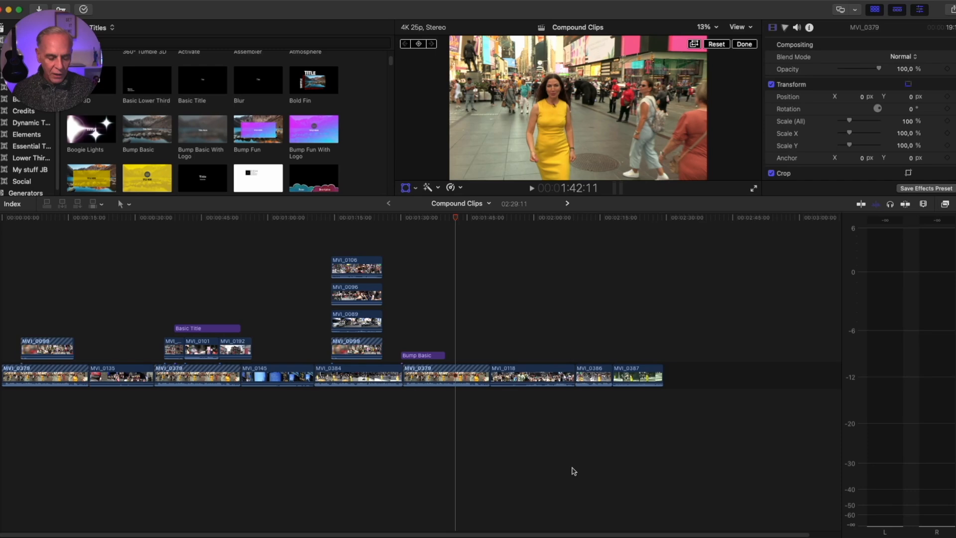
- Combine everything in the timeline into one compound clip named BW in the NYC ZEE event
key("super+a")
right_click(352, 271)
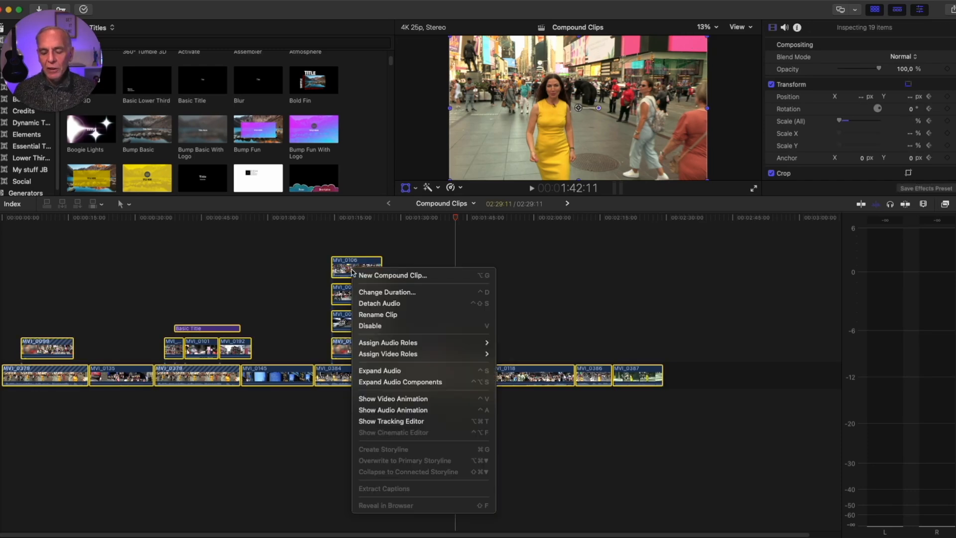
left_click(378, 273)
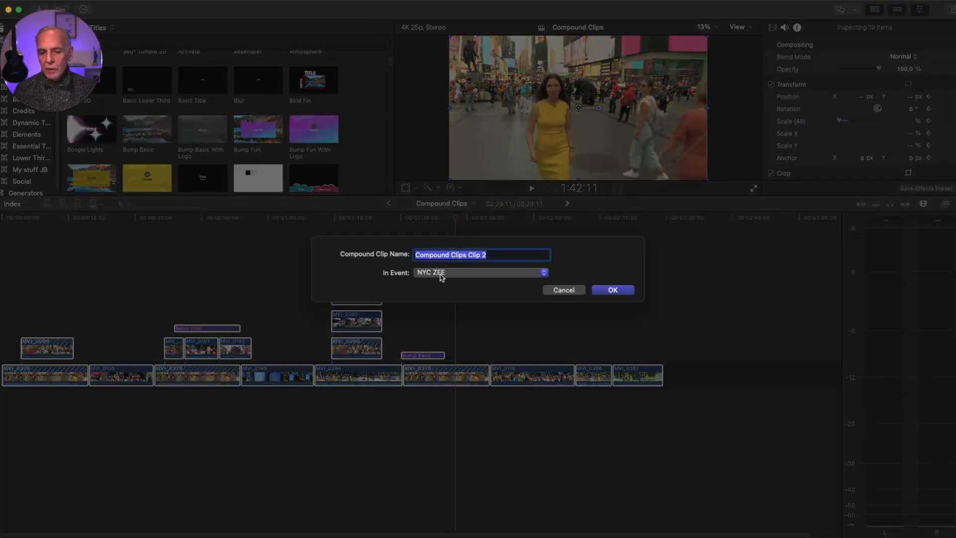
type("BW")
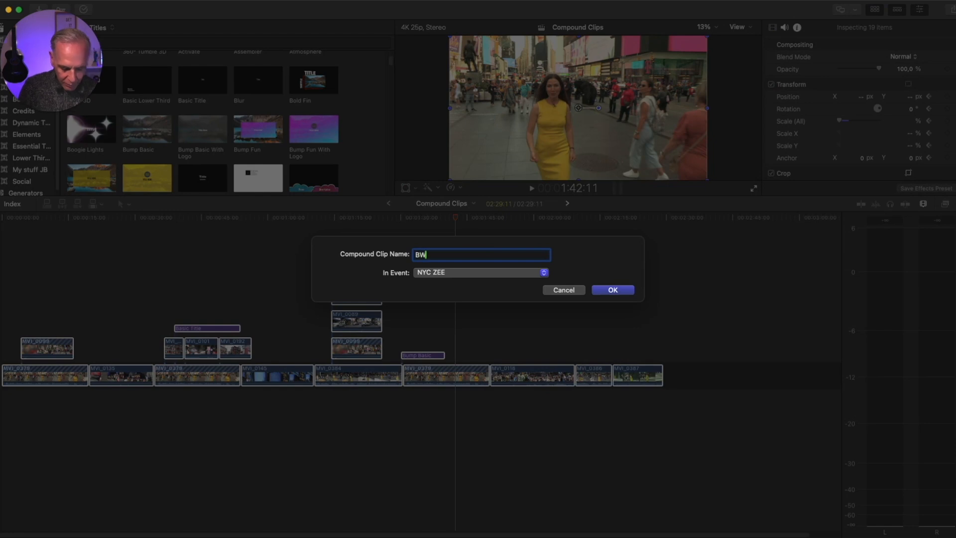
left_click(613, 290)
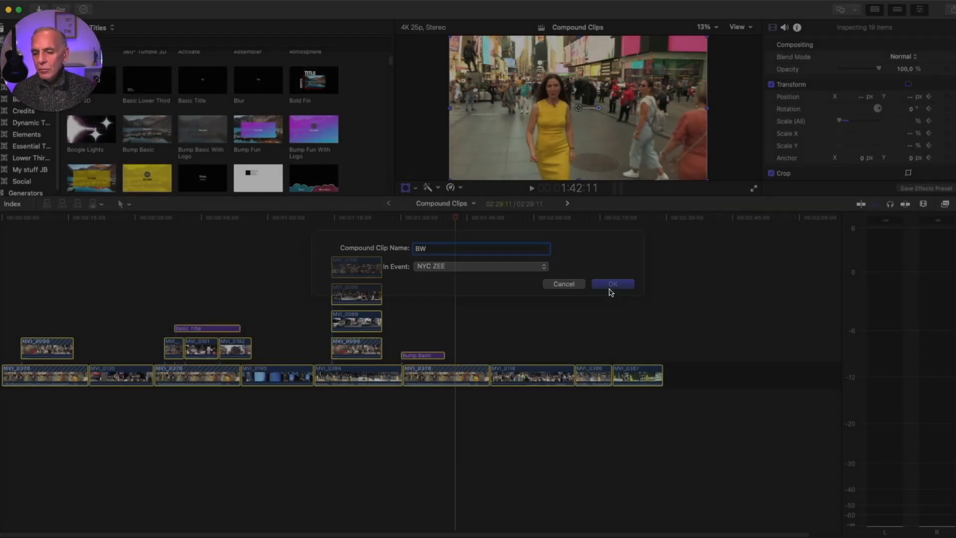
- Apply the Black & White effect to the BW compound clip and preview it at about 1:02
left_click(945, 205)
type("bla")
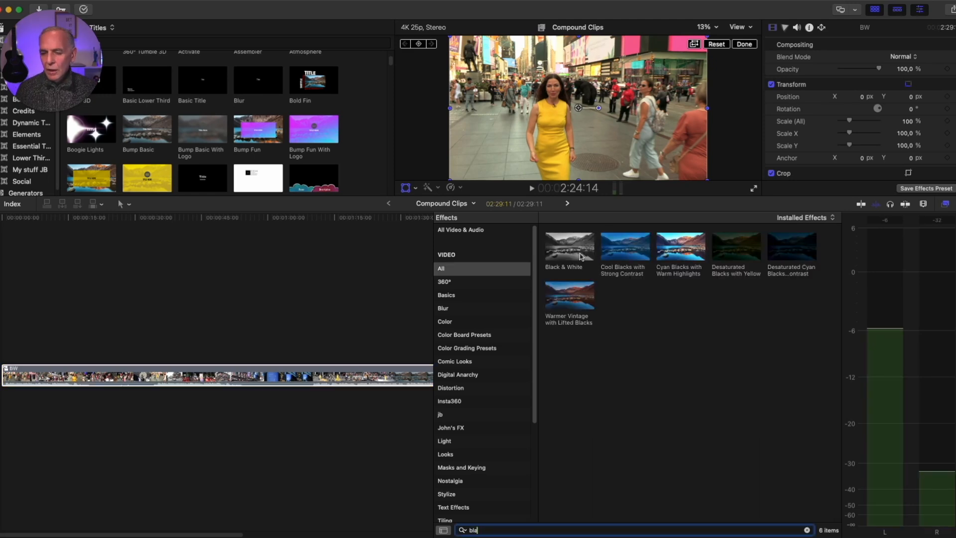
left_click_drag(537, 258, 245, 383)
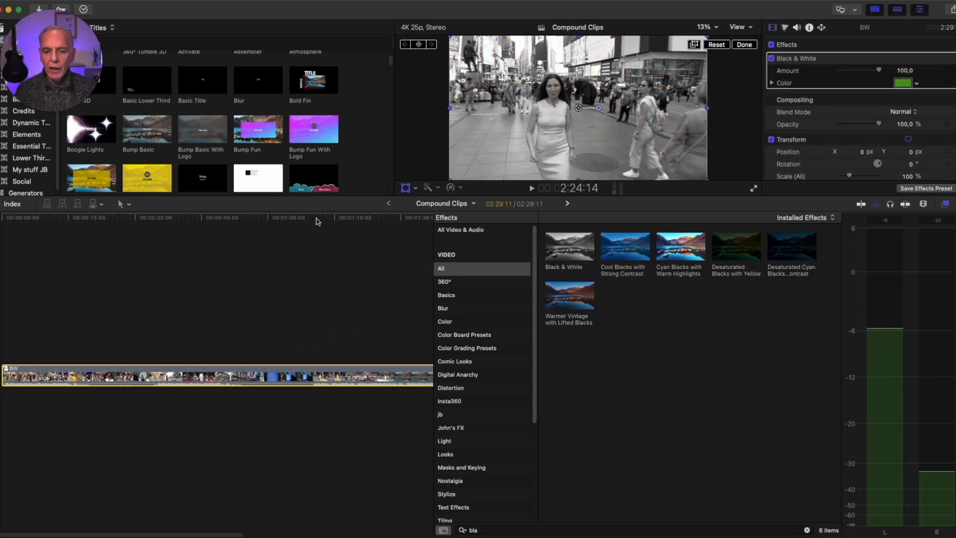
left_click_drag(303, 219, 281, 233)
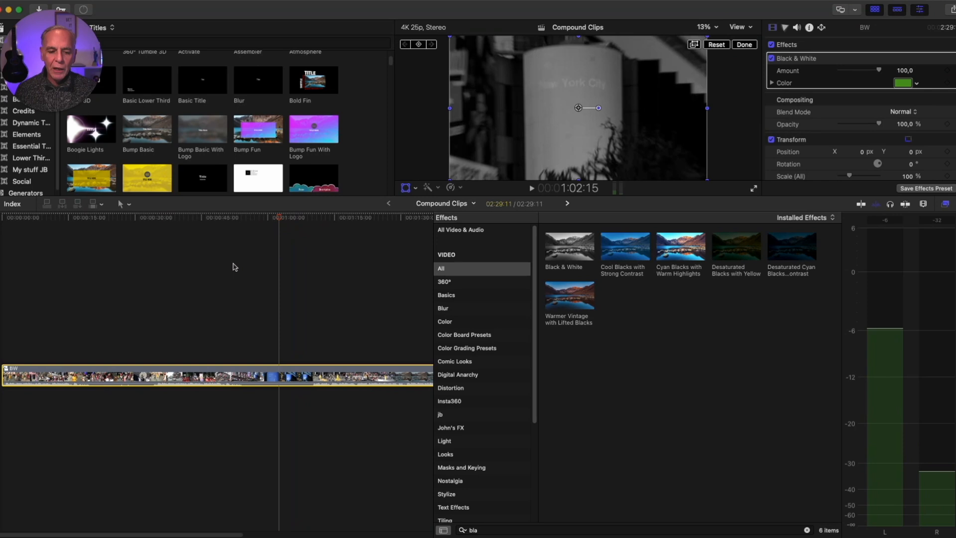
left_click(946, 205)
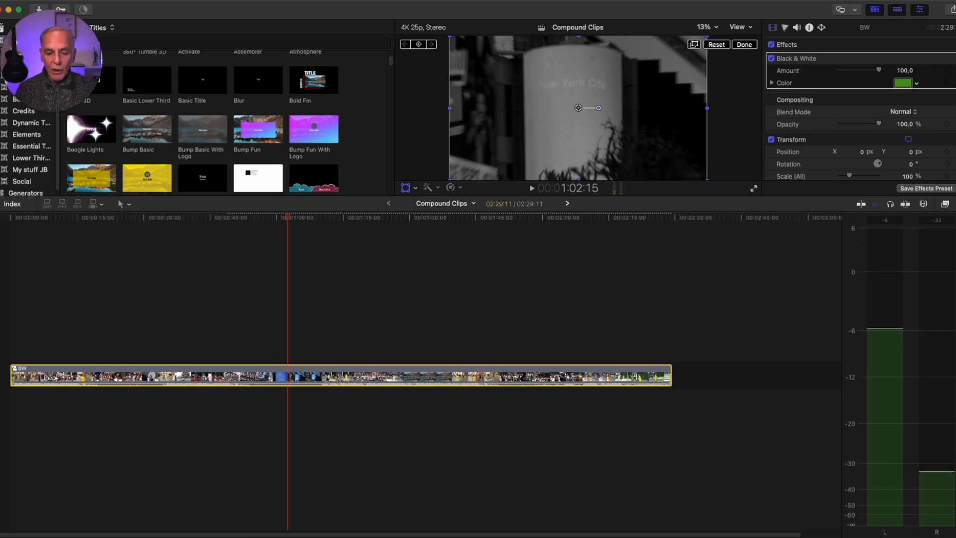
- Break the BW compound clip apart into its component clips and check the picture at about 1:11
left_click(172, 4)
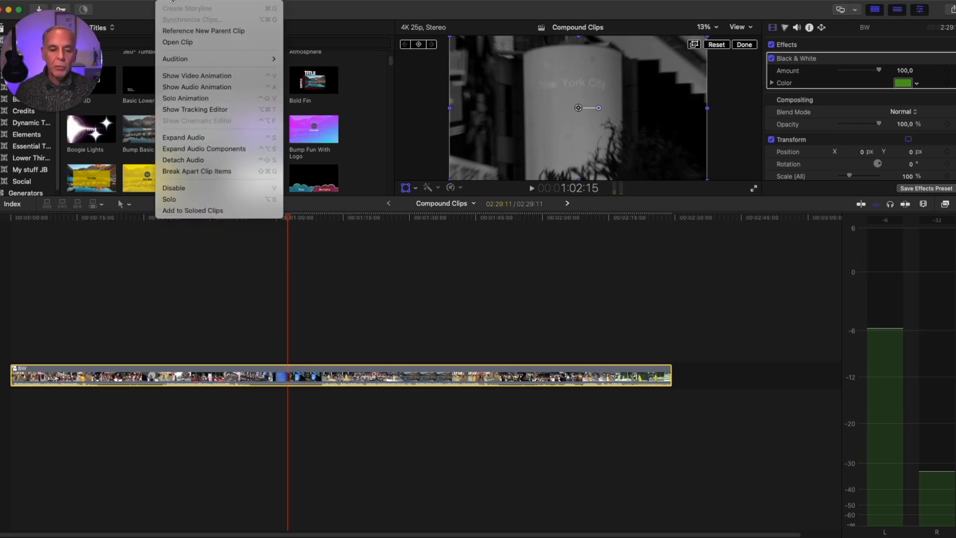
left_click(206, 172)
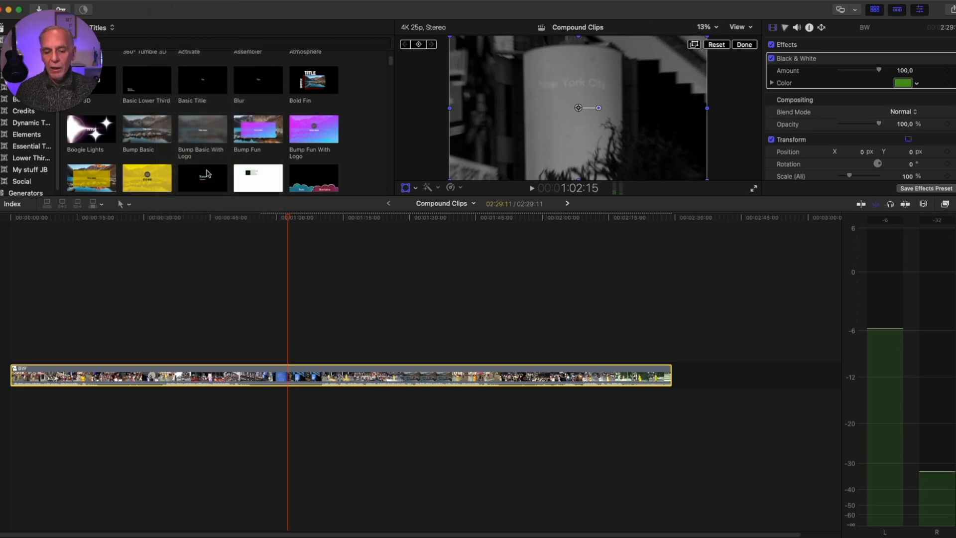
left_click(324, 283)
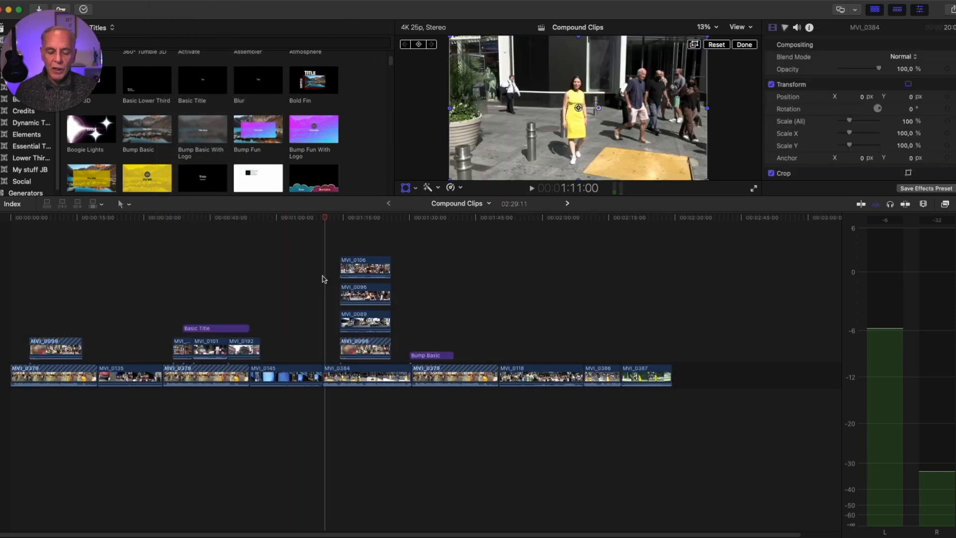